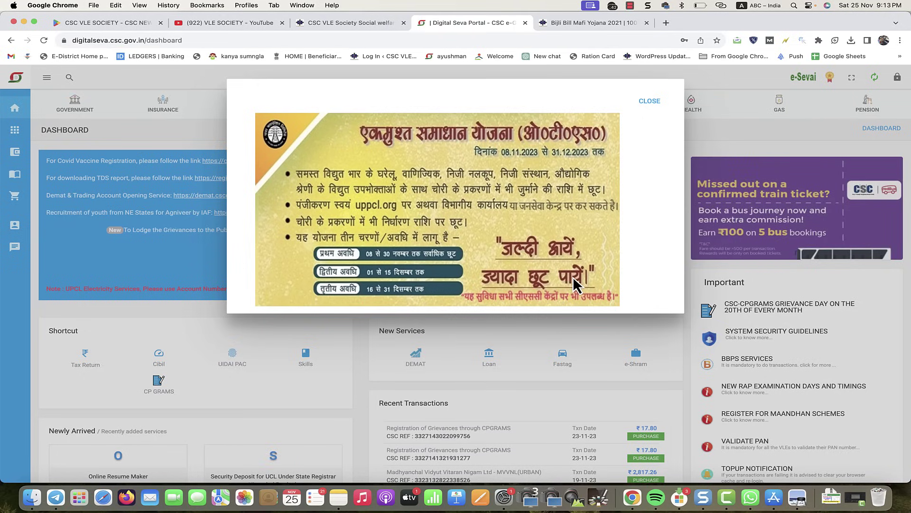
Close the One Time Settlement scheme announcement covering the dashboard.
left_click(650, 101)
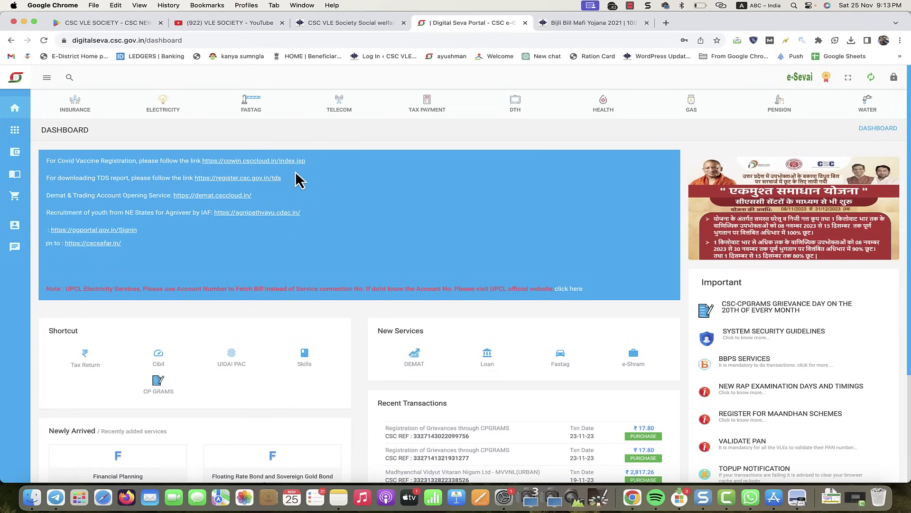
left_click(219, 22)
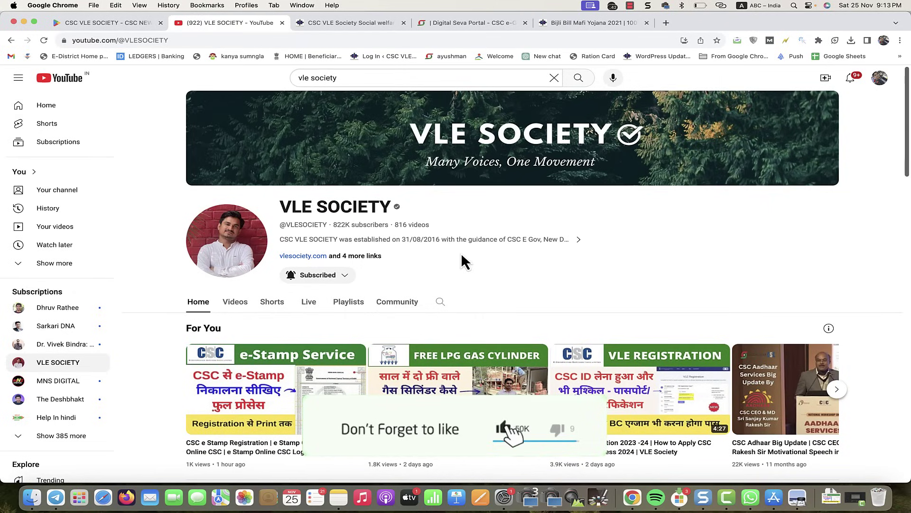
left_click(126, 24)
left_click(361, 22)
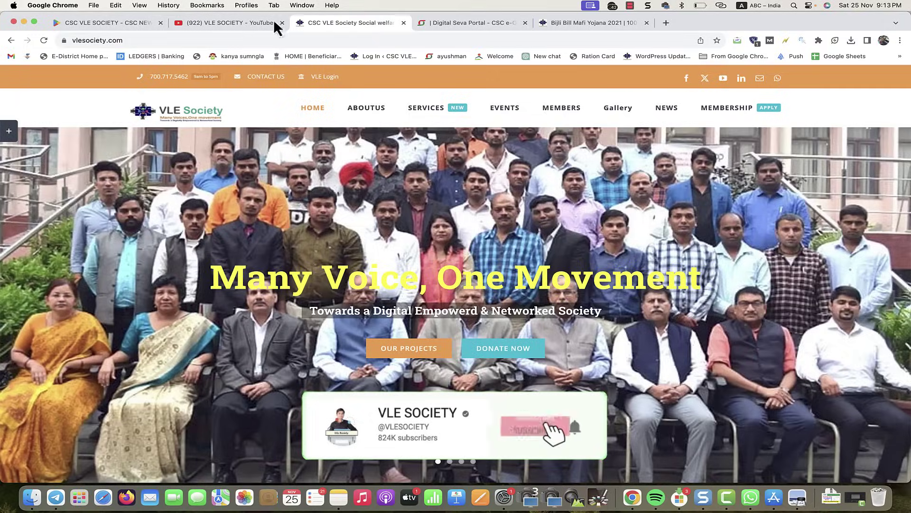
left_click(219, 23)
left_click(470, 23)
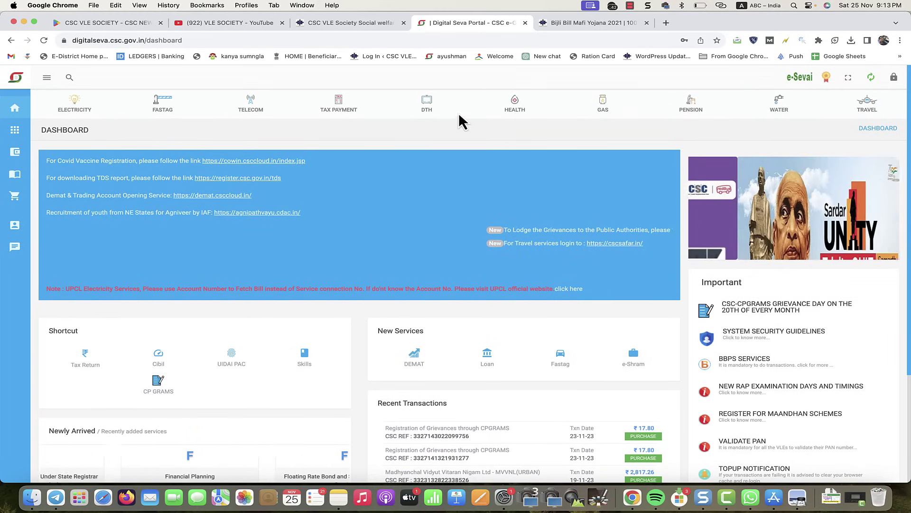
Open Electricity > OTS Services, which lists no services, then Chrome's main menu.
left_click(72, 108)
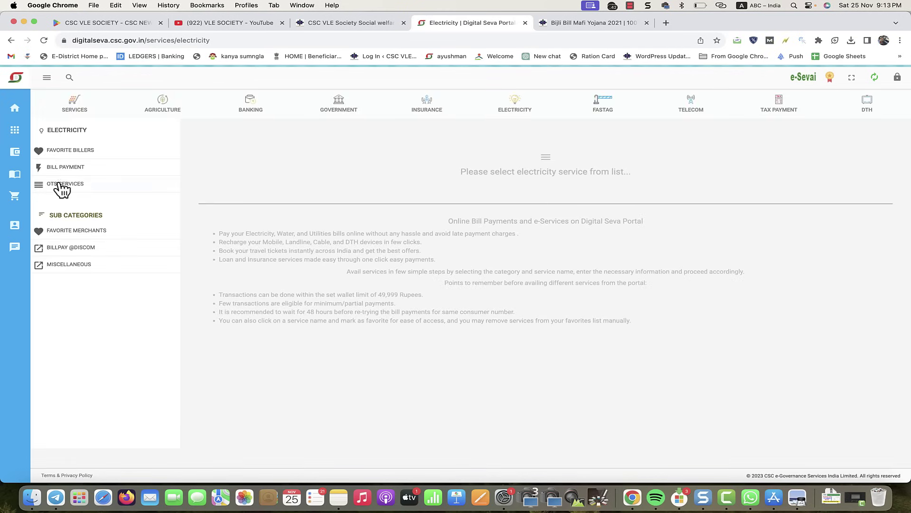
left_click(91, 185)
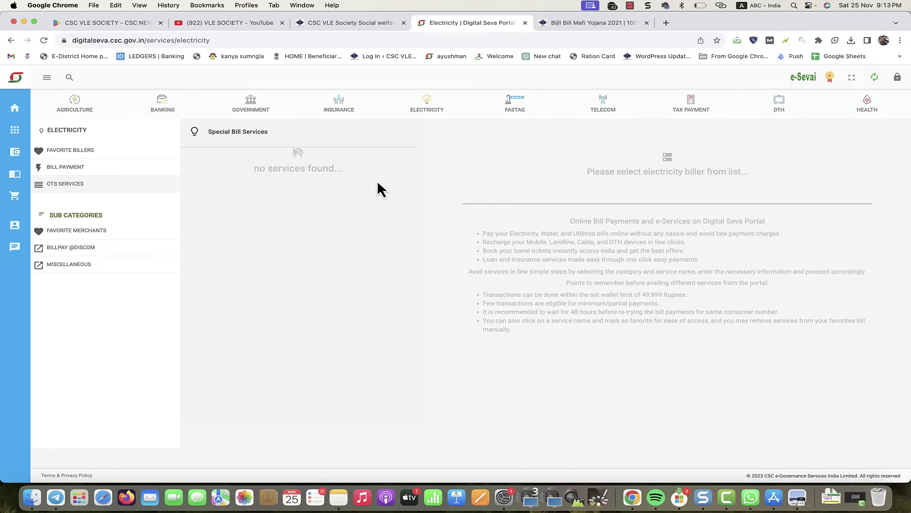
left_click(899, 41)
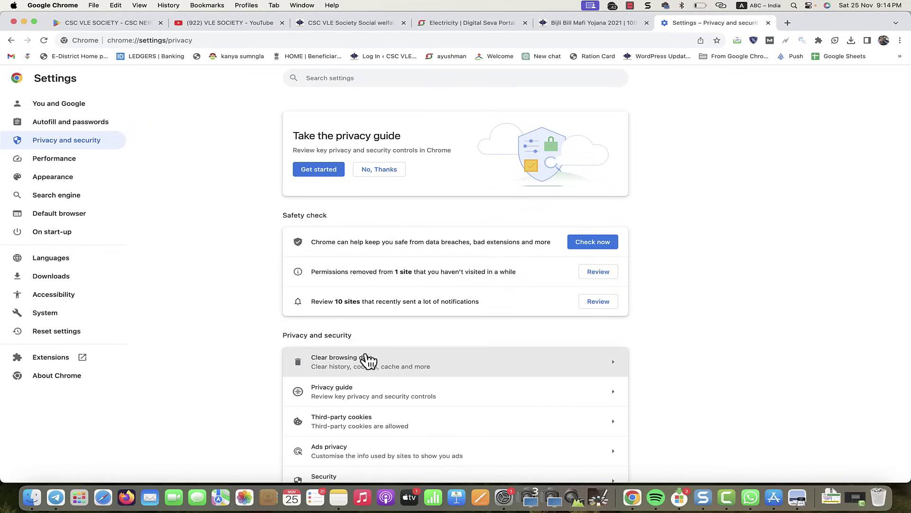
Clear Chrome browsing data for the All time range, then return to the portal tab.
left_click(434, 366)
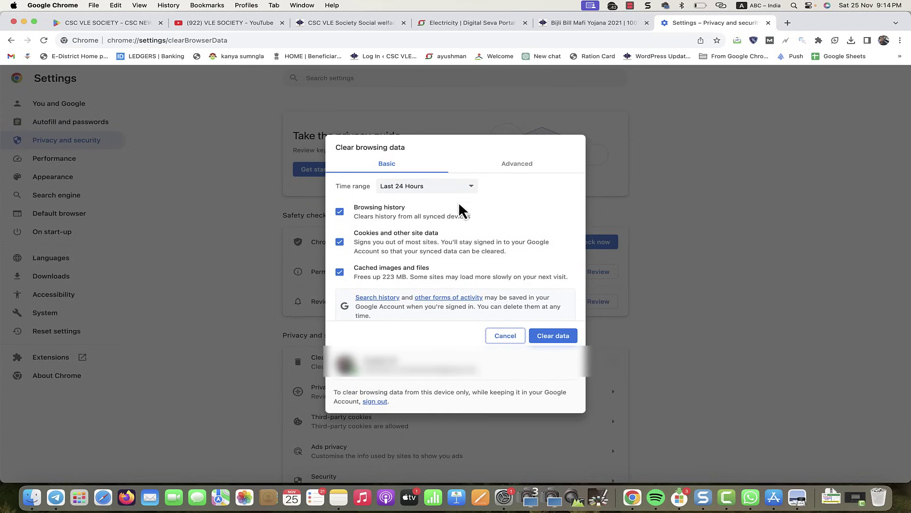
left_click(453, 186)
left_click(409, 216)
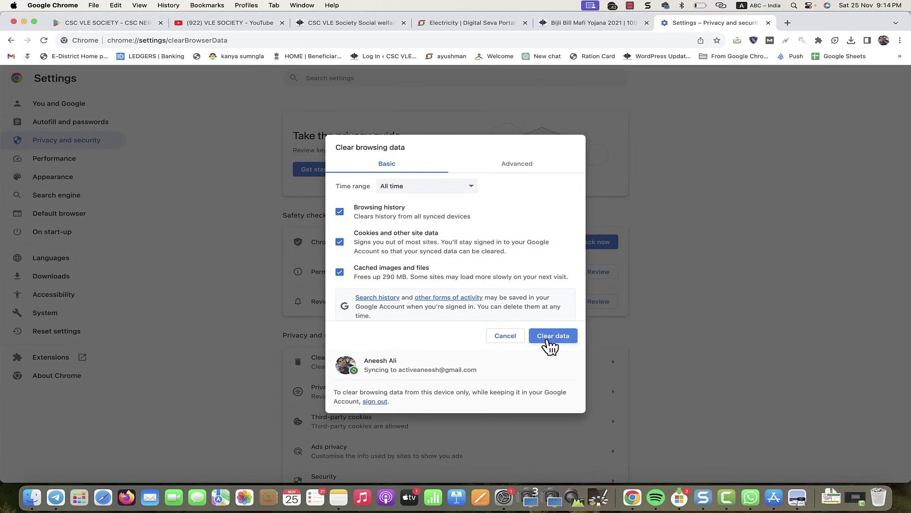
left_click(550, 337)
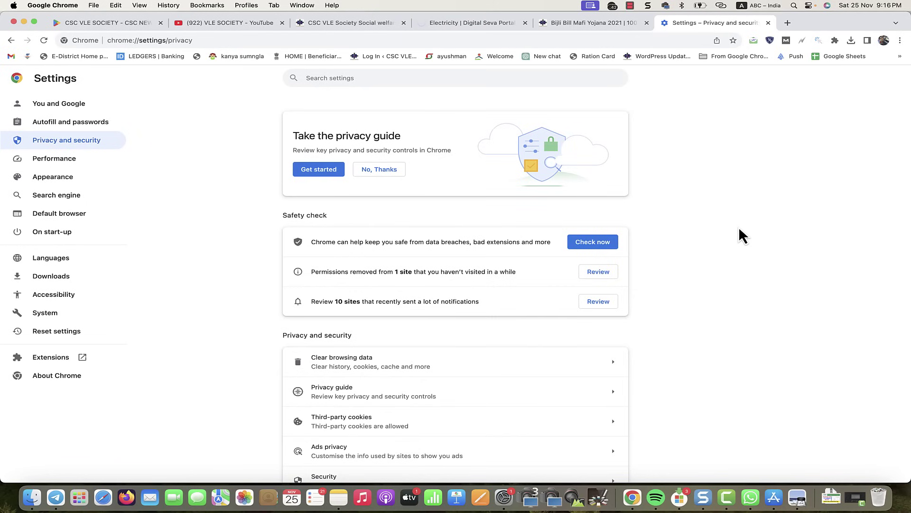
left_click(479, 22)
Reload the digitalseva site, log in again and open Electricity services.
left_click(247, 41)
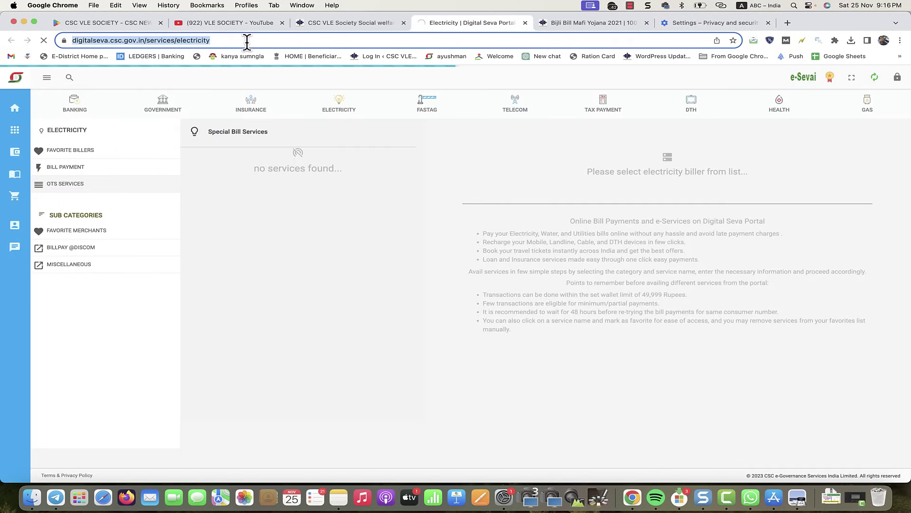
type("digitalseva")
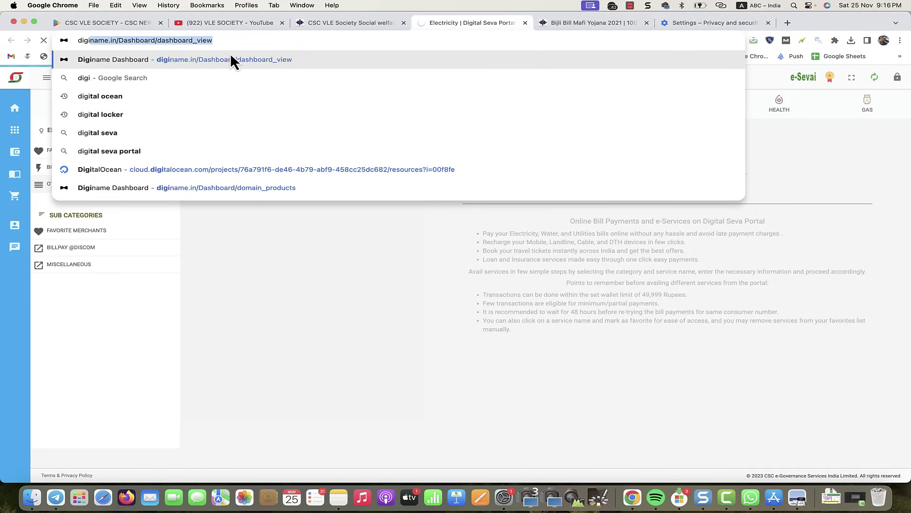
key("Return")
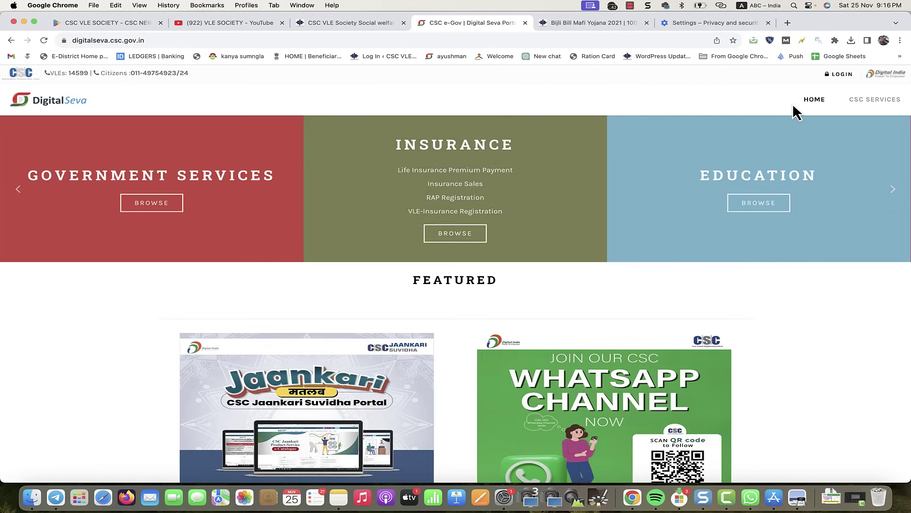
left_click(833, 76)
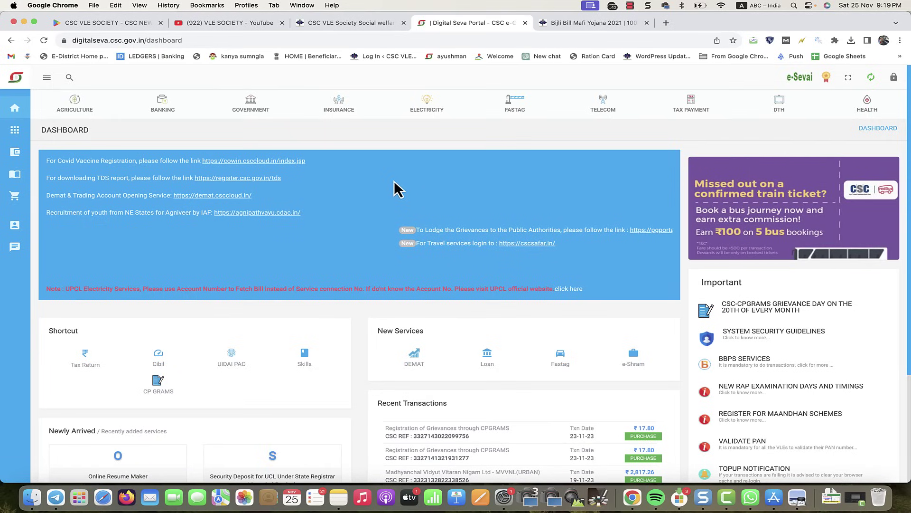
left_click(426, 103)
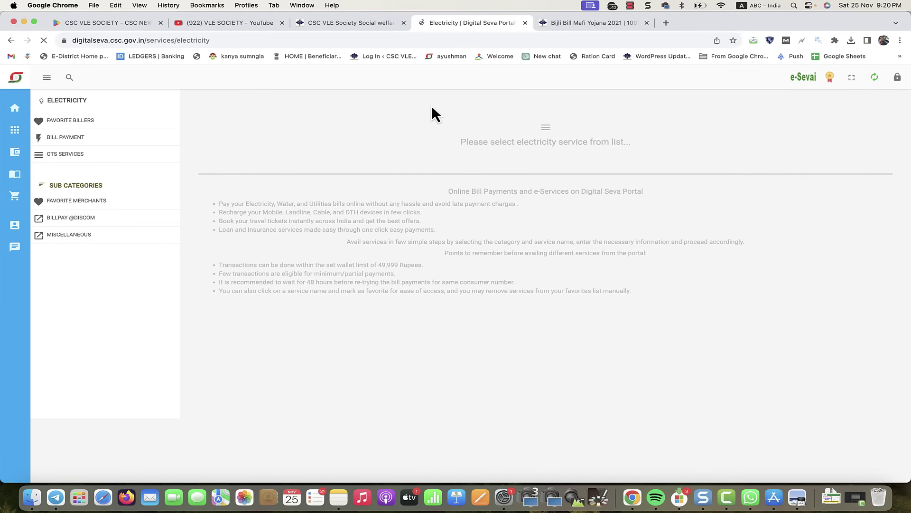
Check the UPPCL MVVNL account's OTS eligibility to list one-time and three-installment plans.
left_click(89, 190)
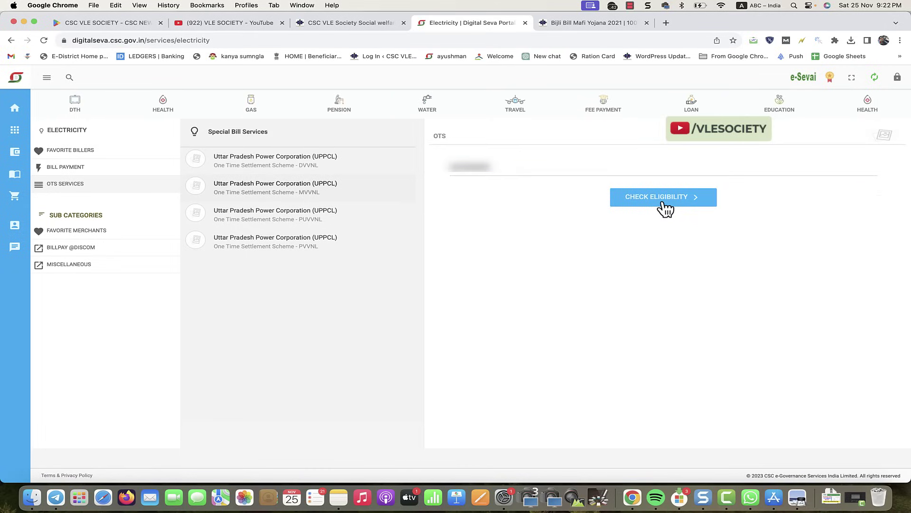
left_click(664, 202)
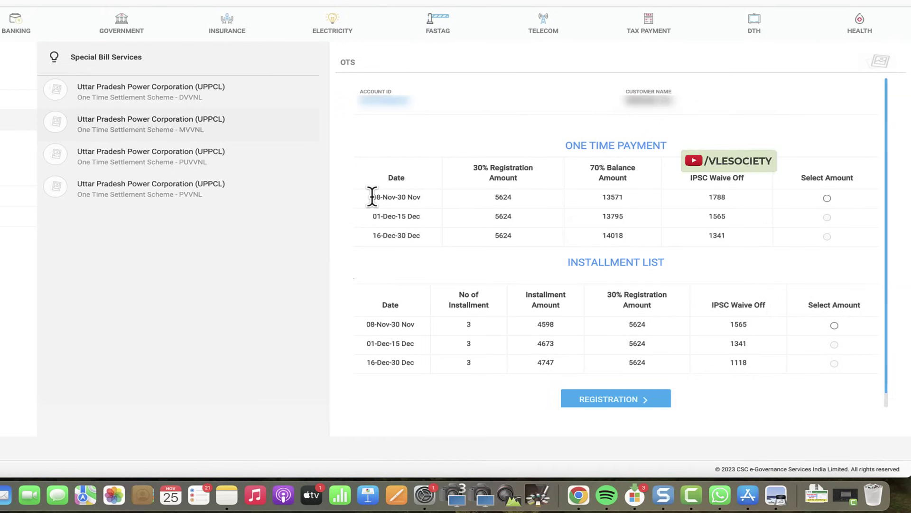
Review the installment amounts (5624, 13571), then register the 08-Nov–30 Nov installment plan.
left_click_drag(372, 197, 392, 197)
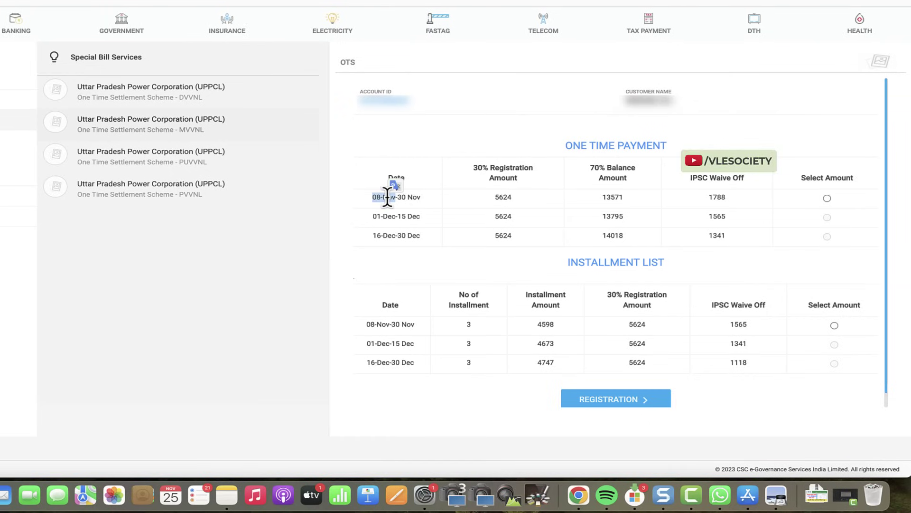
left_click(387, 197)
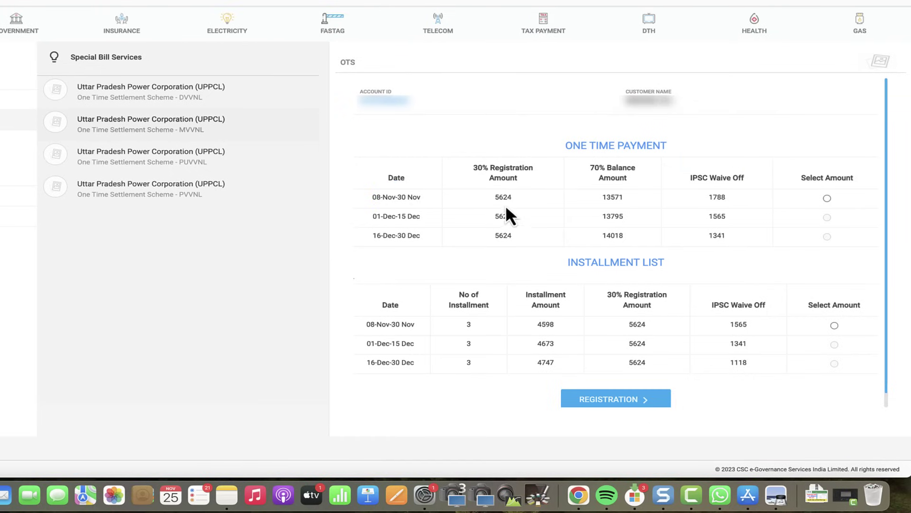
left_click(487, 197)
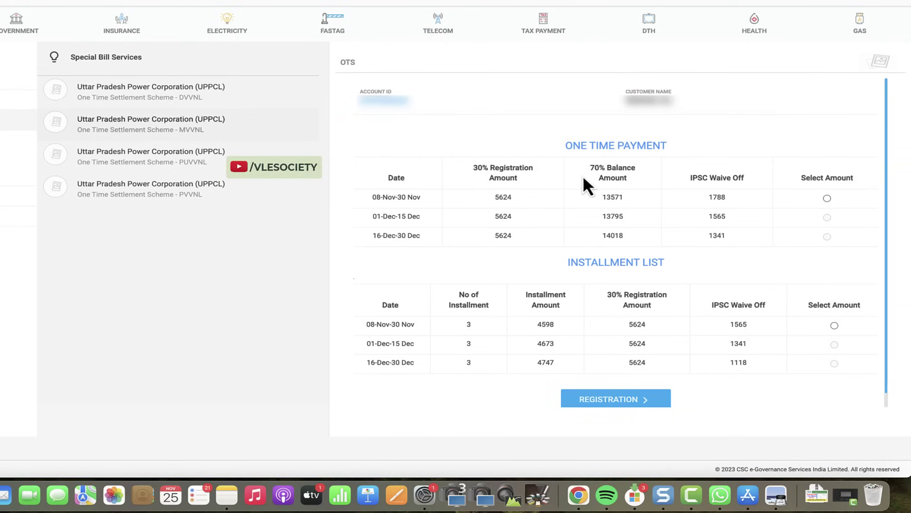
left_click_drag(603, 196, 617, 196)
left_click(641, 200)
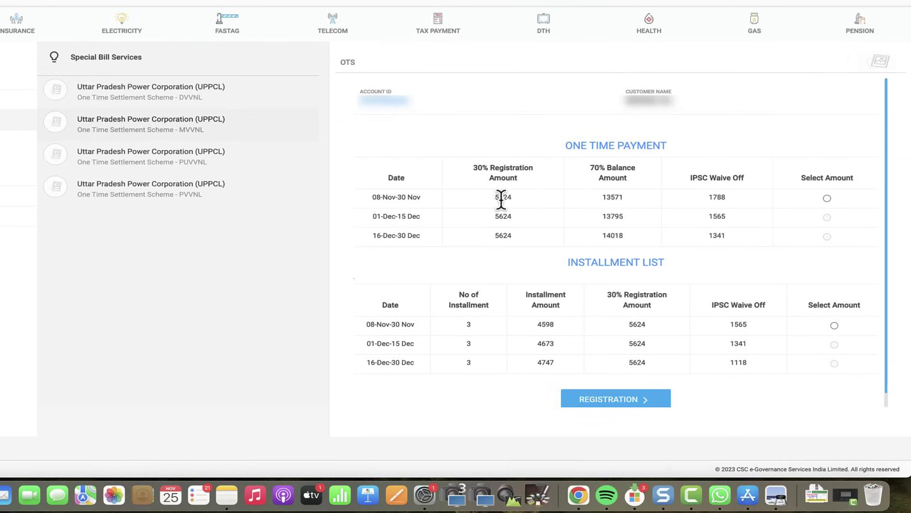
left_click_drag(402, 196, 407, 197)
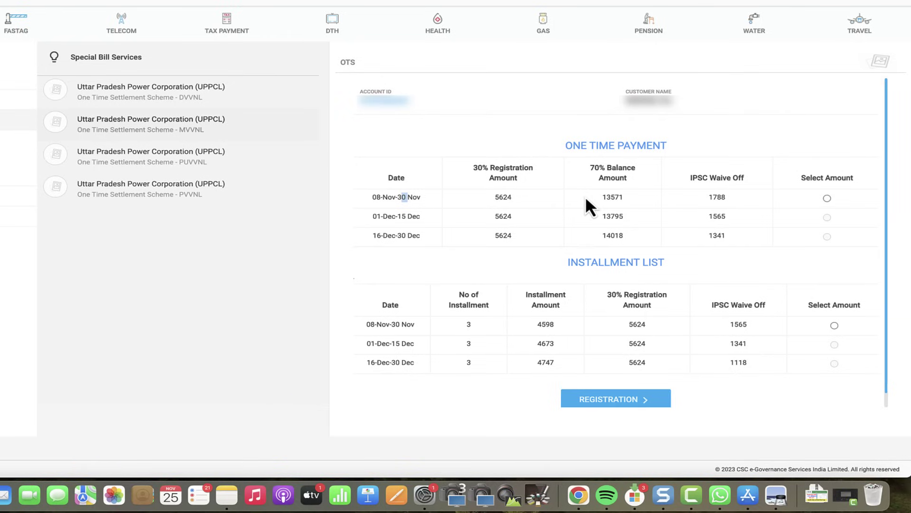
left_click(538, 260)
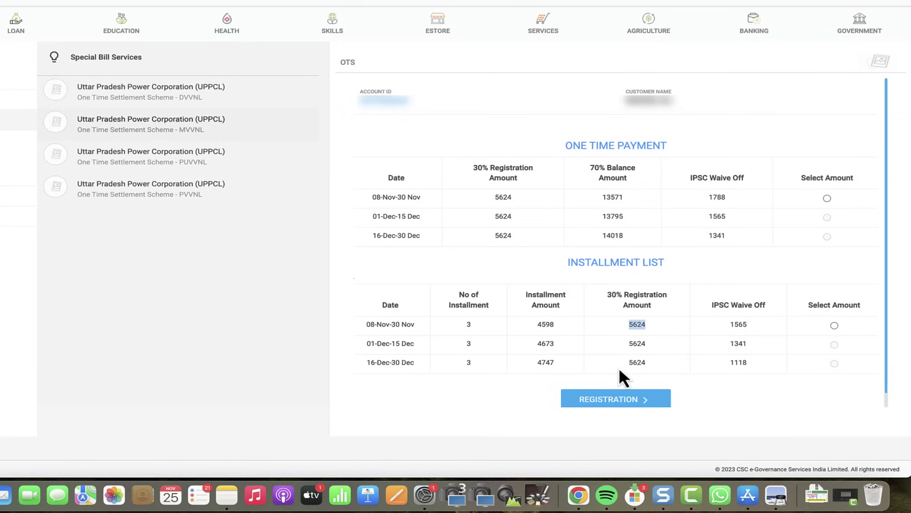
left_click(744, 346)
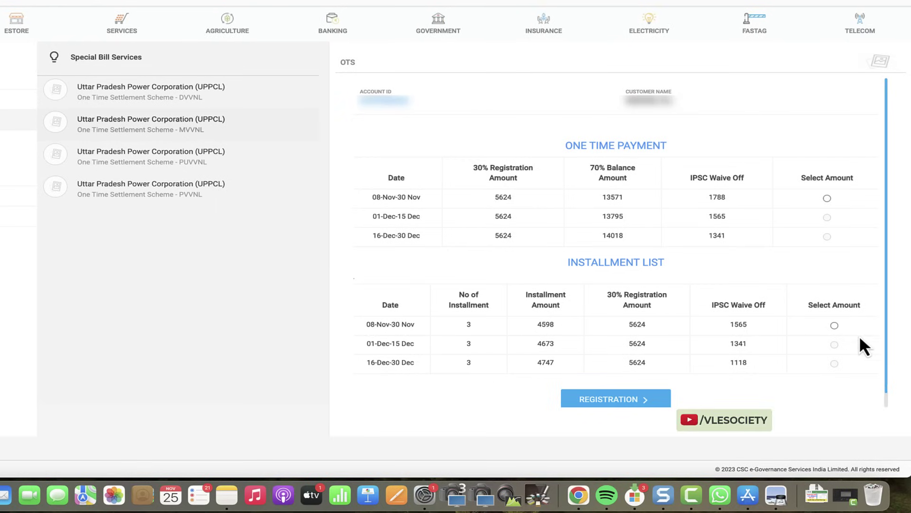
left_click(834, 326)
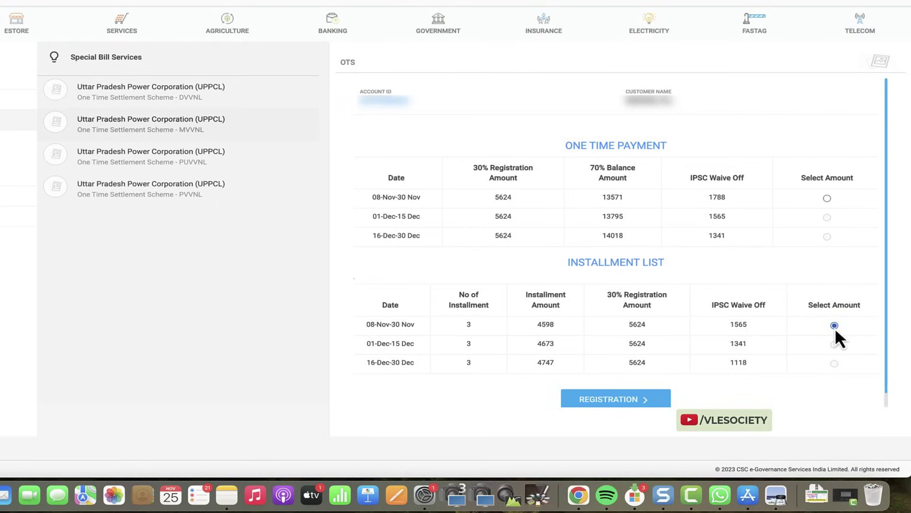
left_click(610, 402)
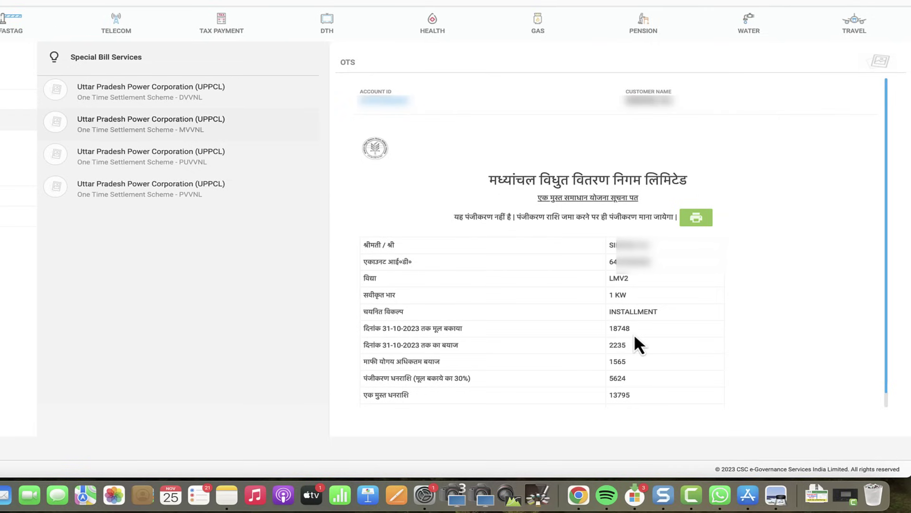
double_click(617, 361)
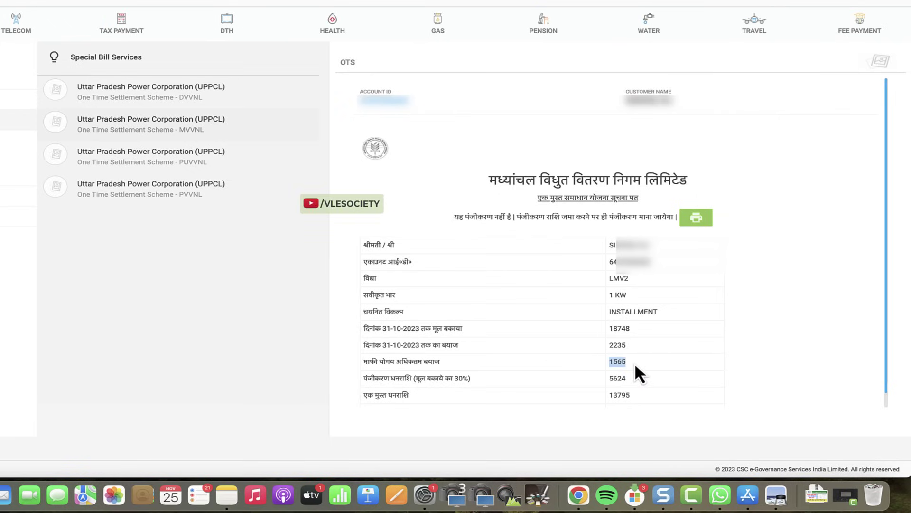
left_click(427, 378)
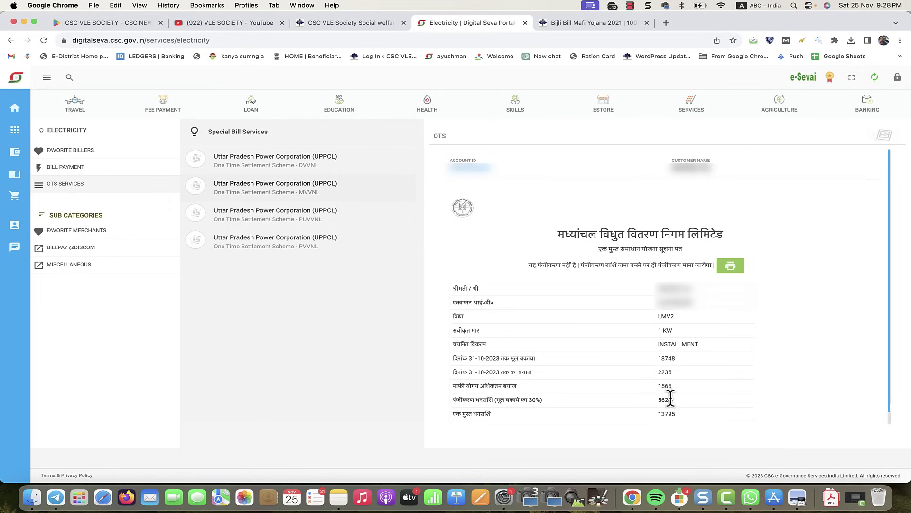
Fetch the Uttar Pradesh MVVNL(URBAN) bill with the pasted CA number, showing ₹20,755.00 payable.
left_click(113, 169)
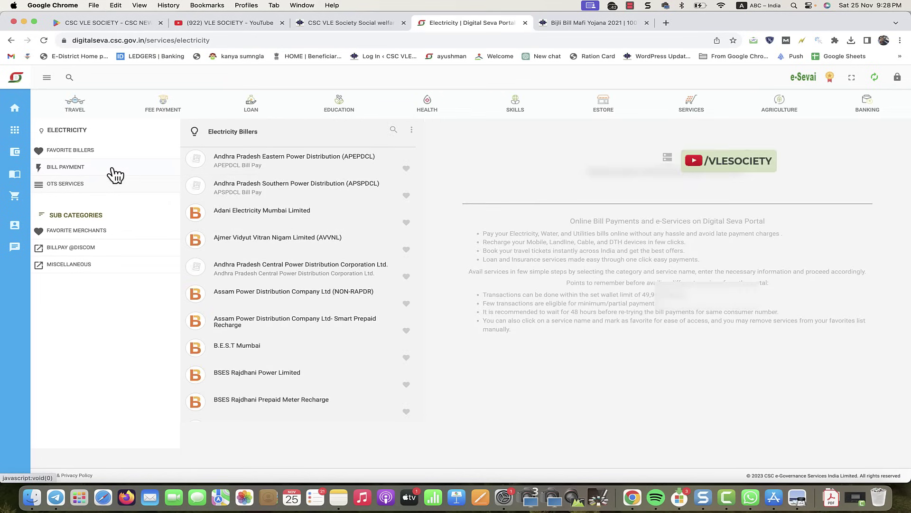
left_click(394, 130)
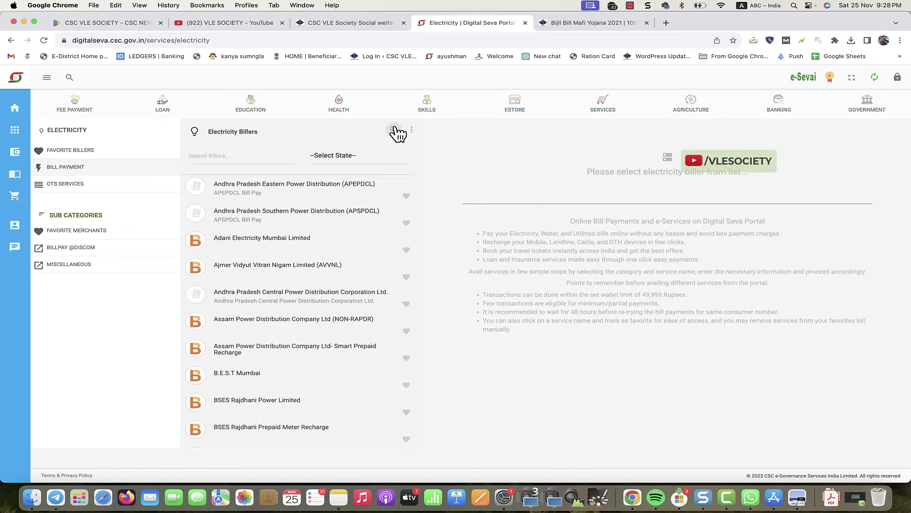
left_click(371, 157)
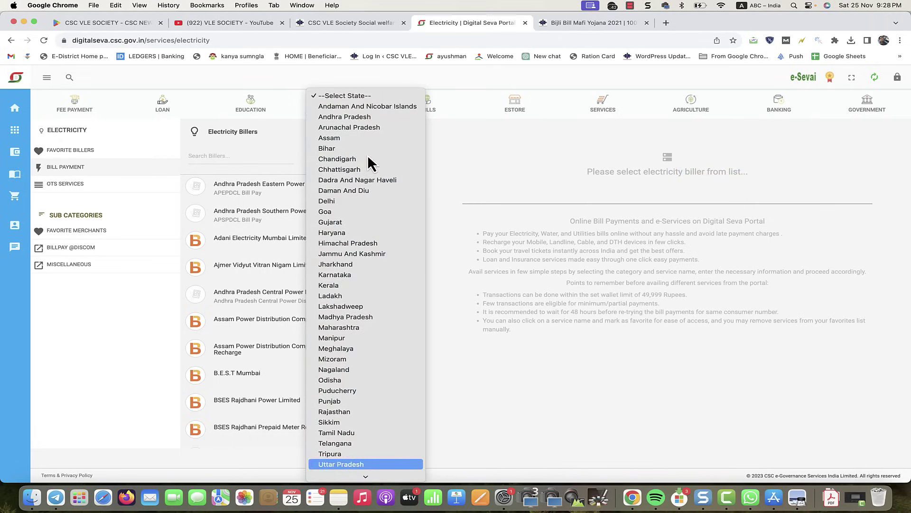
key("Return")
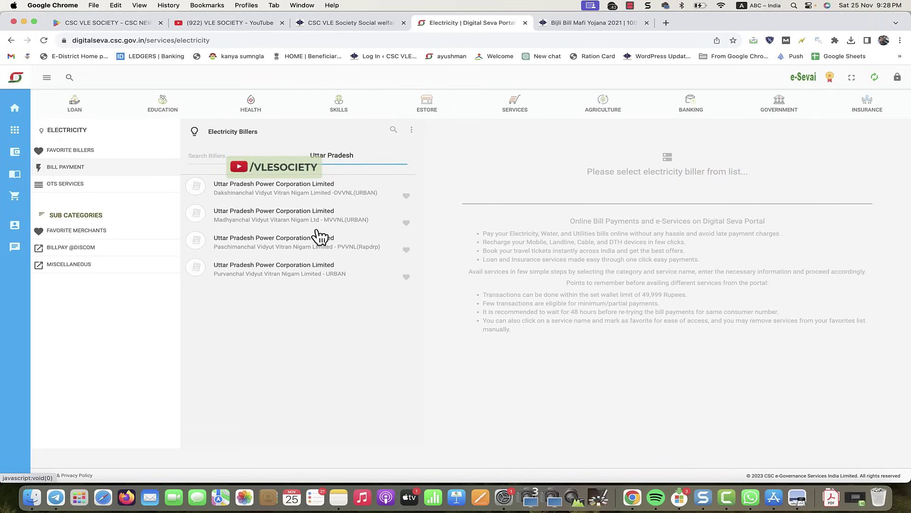
left_click(299, 221)
left_click(514, 168)
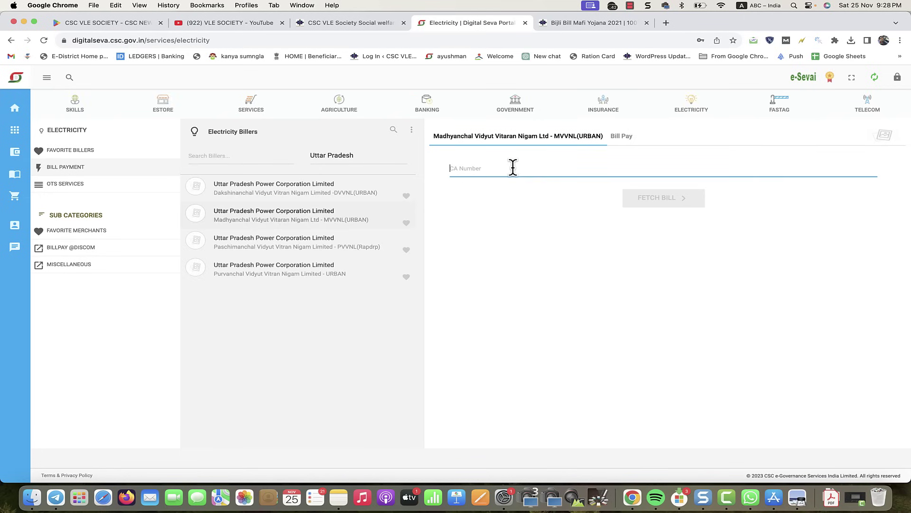
key("super+v")
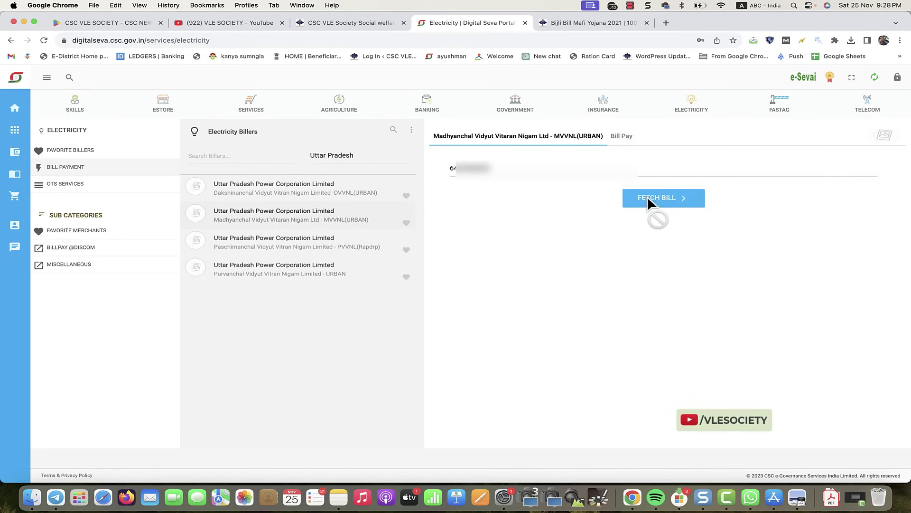
left_click(648, 198)
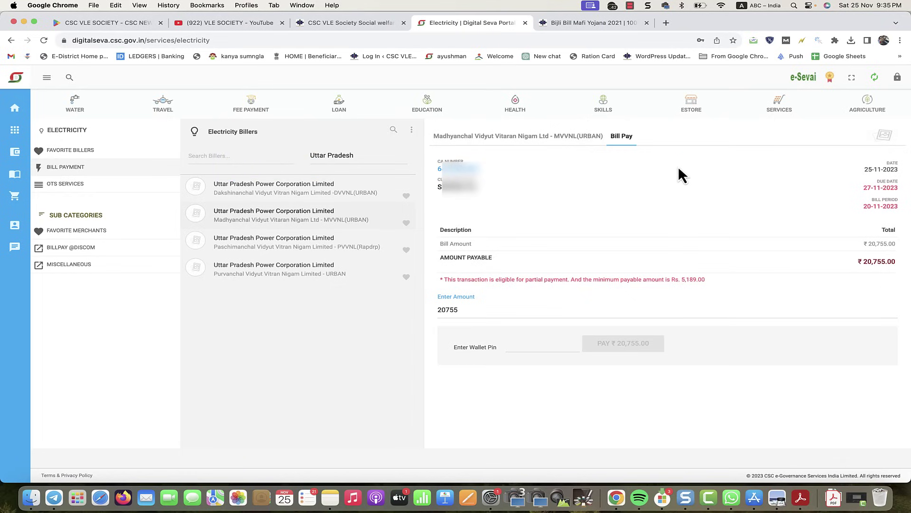
Replace the 20755 payment amount with 5624 after checking the OTS notice PDF.
key("super+Tab")
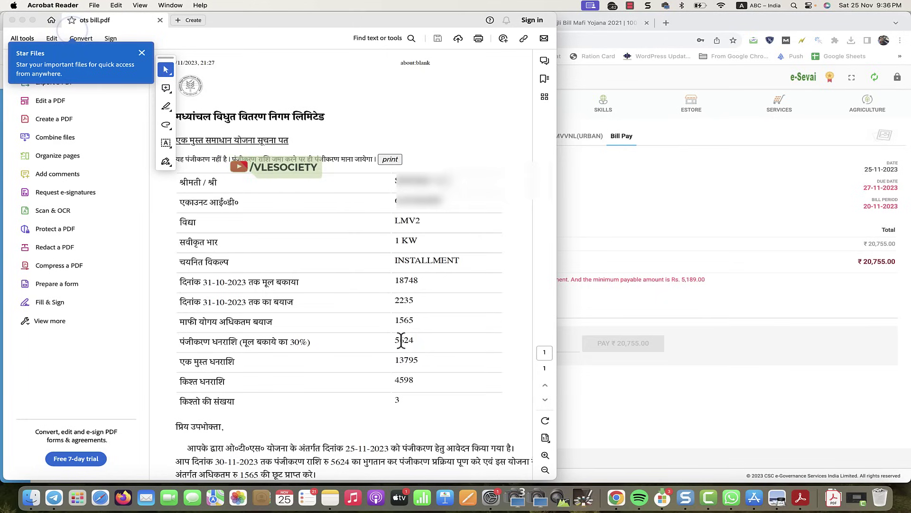
left_click(608, 315)
key("super+a")
type("5624")
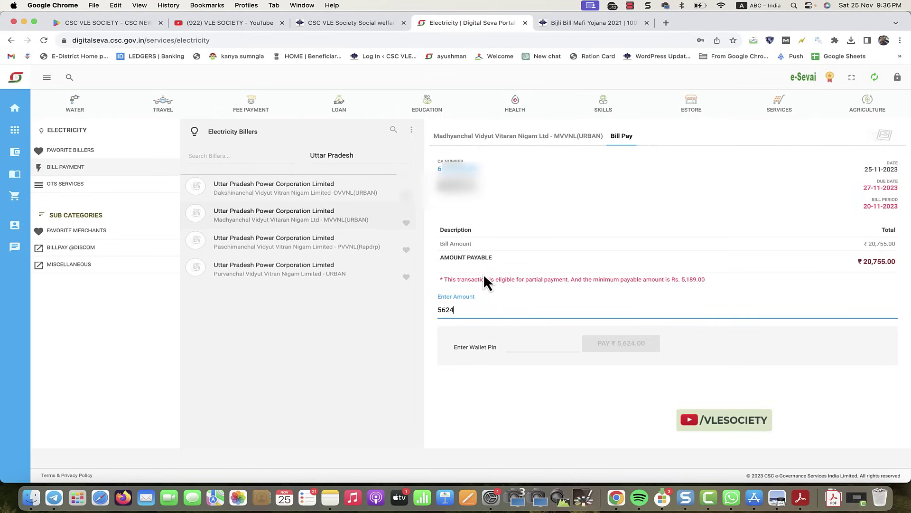
left_click(807, 498)
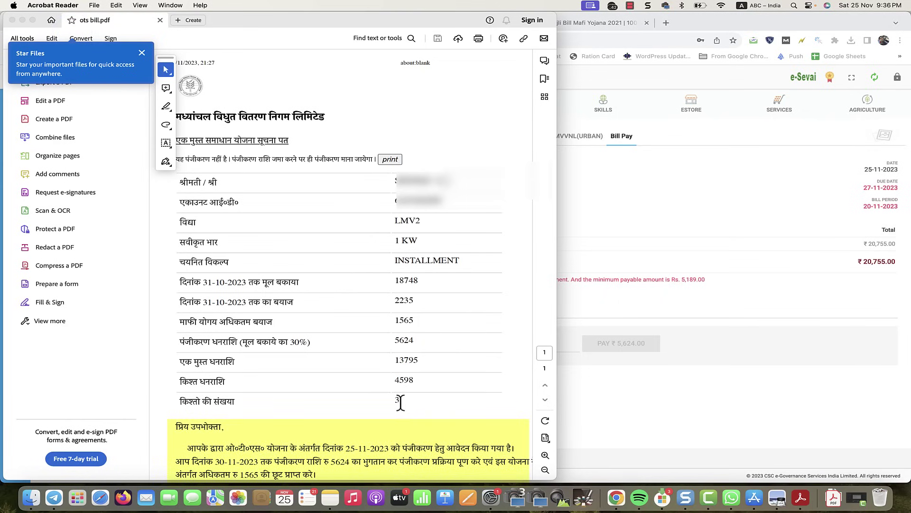
left_click(639, 222)
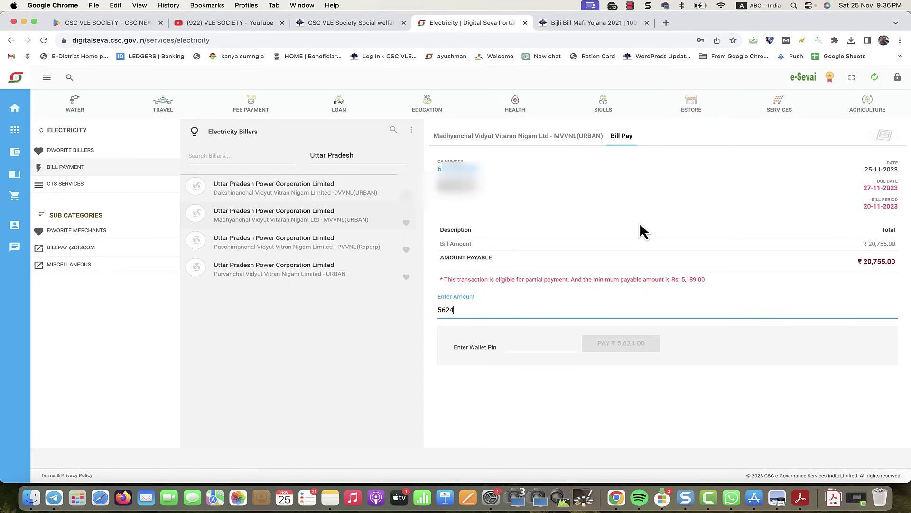
left_click(236, 27)
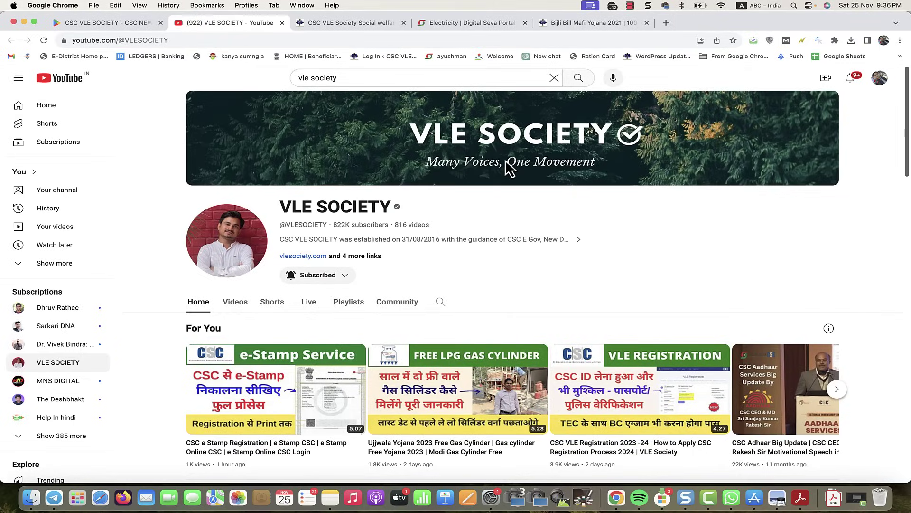
Search 'bijli bill mafi vle society' in a new tab and open VLE Society's article.
left_click(612, 25)
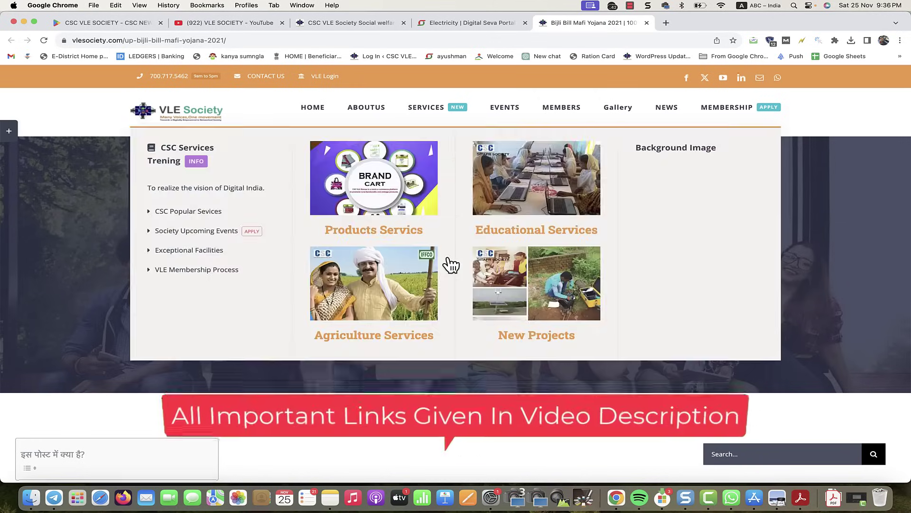
scroll(350, 309, "down", 10)
left_click(667, 23)
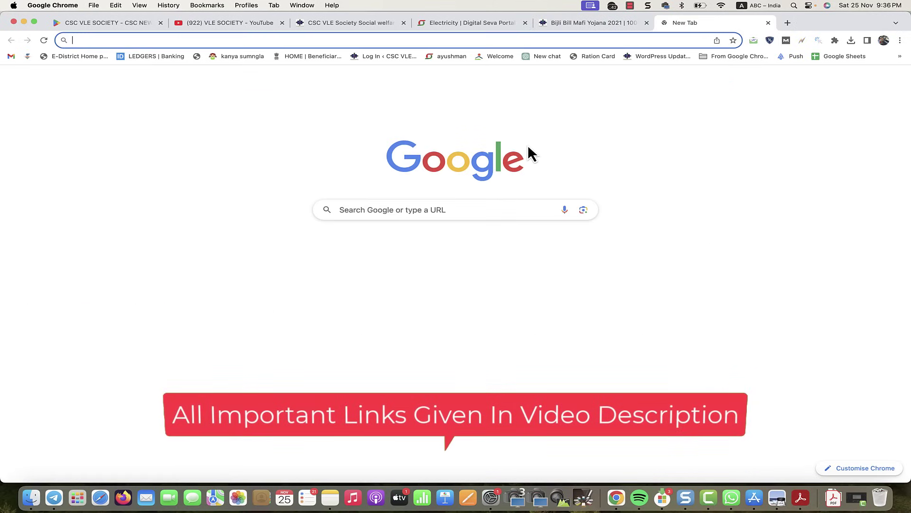
type("bijli bil")
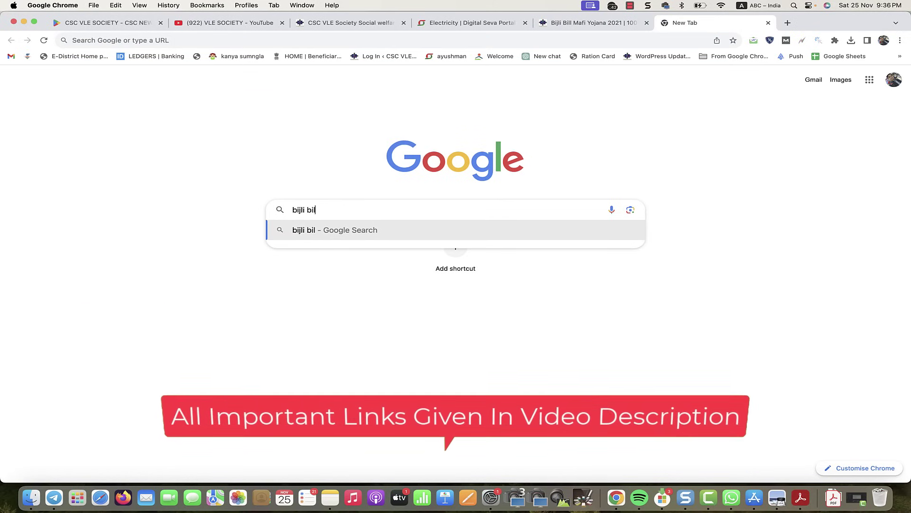
type("l mafi vle society")
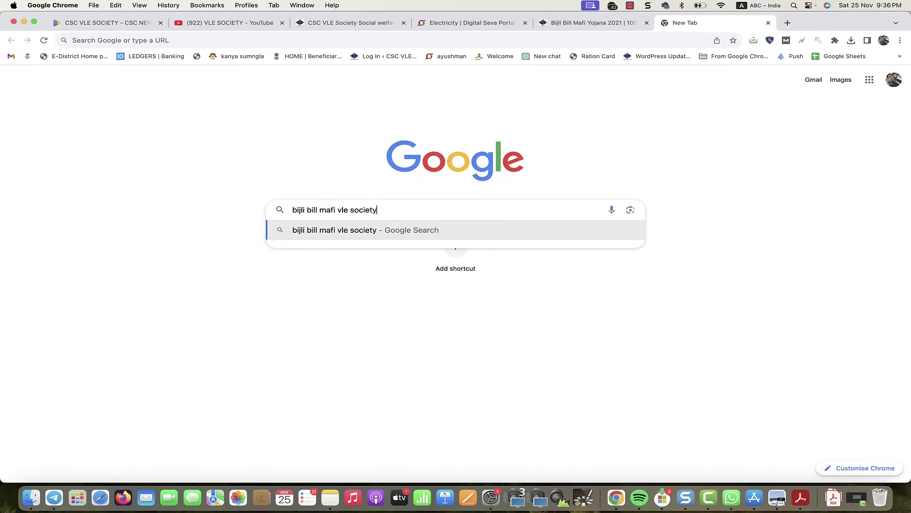
key("Return")
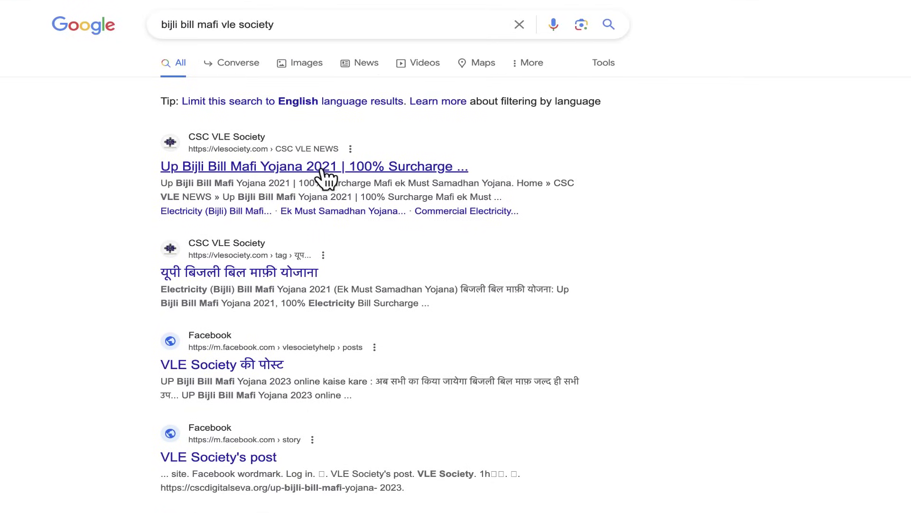
left_click(467, 211)
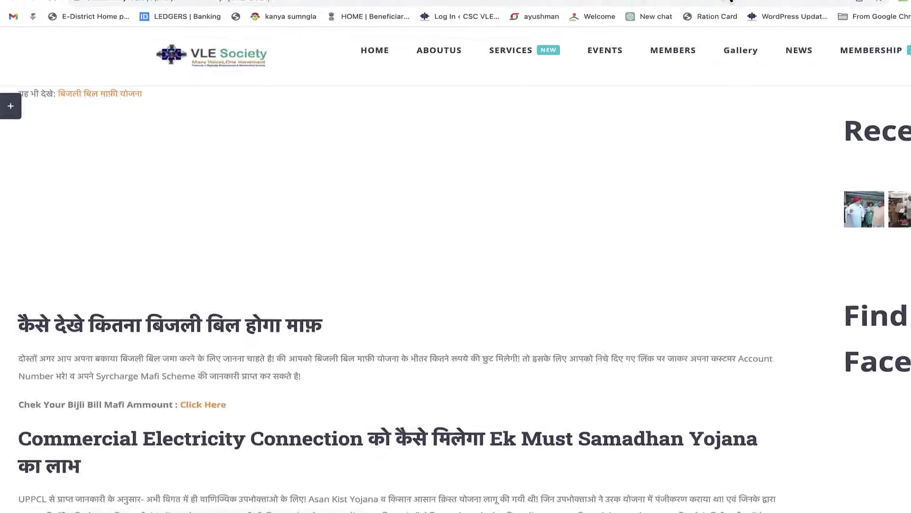
Skim the Bijli Bill Mafi Yojana article, then return to the VLE SOCIETY YouTube channel.
scroll(572, 228, "down", 3)
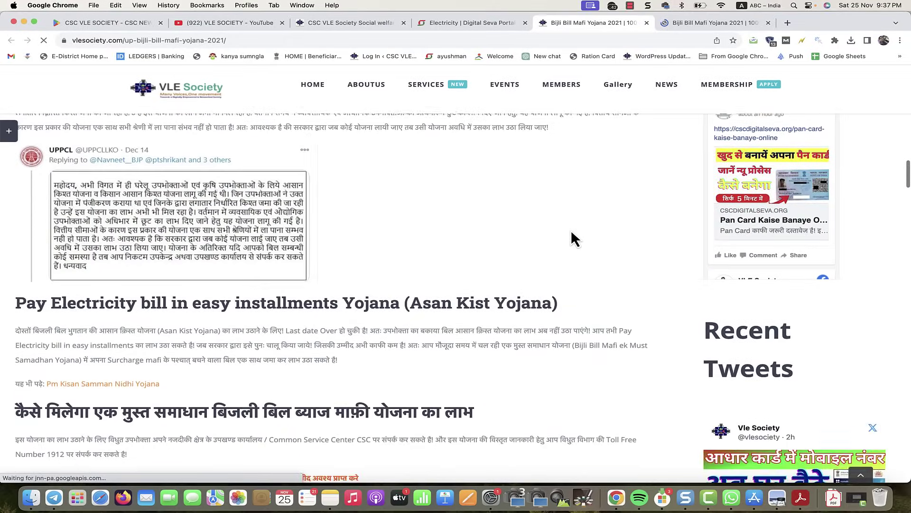
scroll(571, 230, "up", 15)
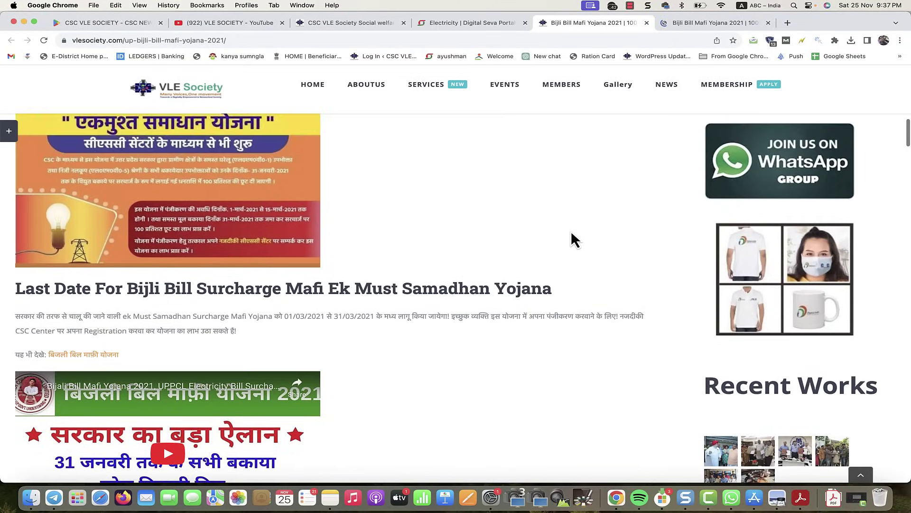
scroll(571, 230, "down", 10)
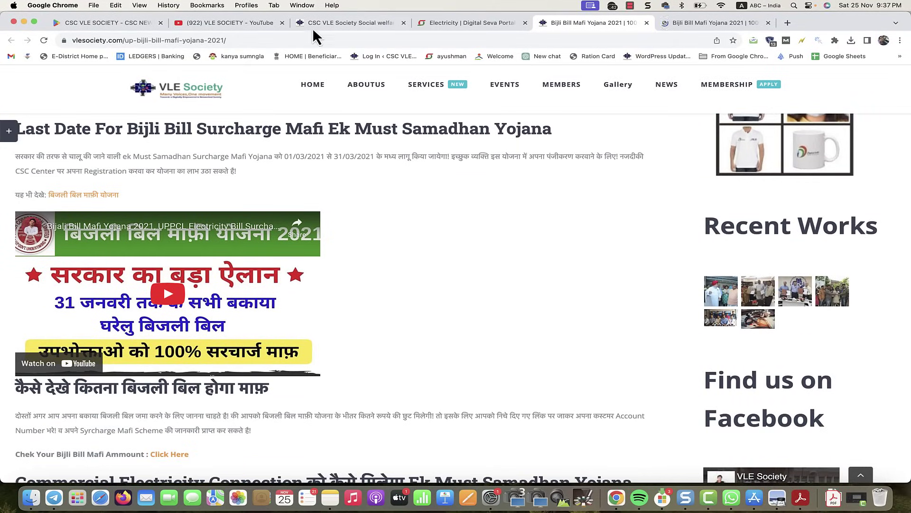
left_click(217, 22)
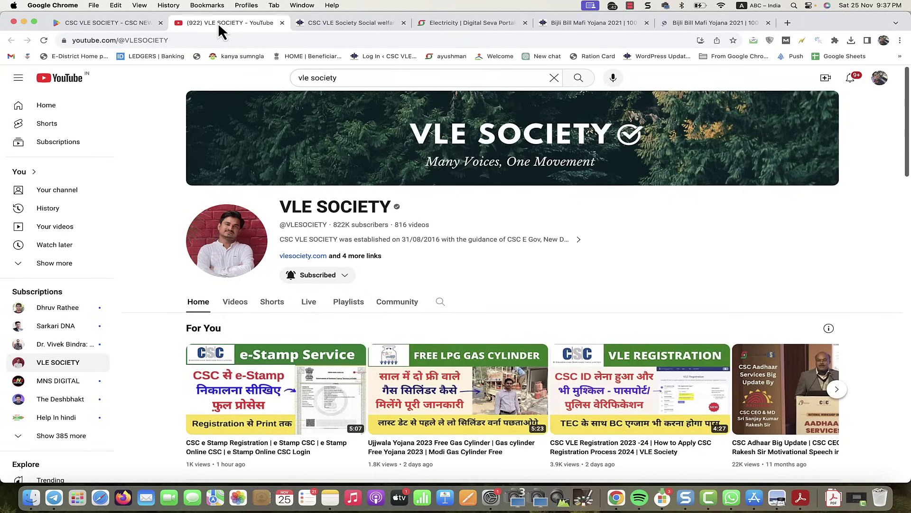
left_click(145, 19)
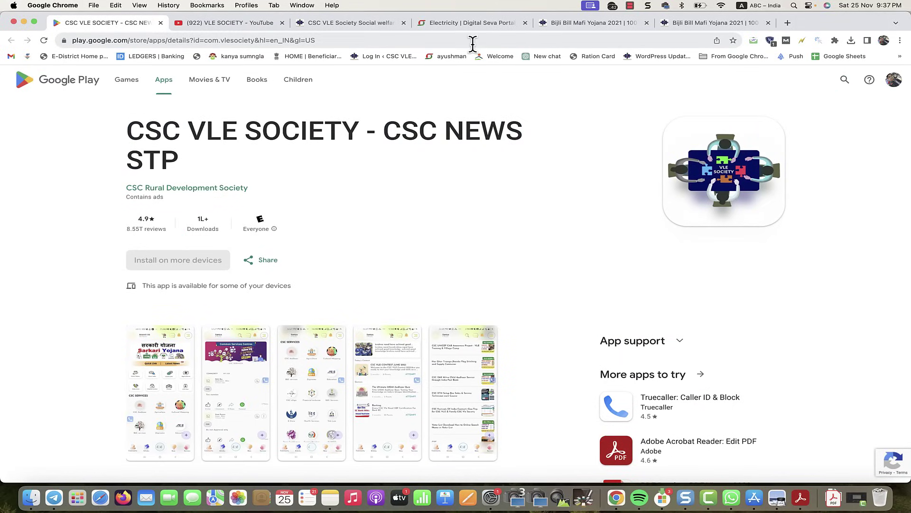
left_click(223, 27)
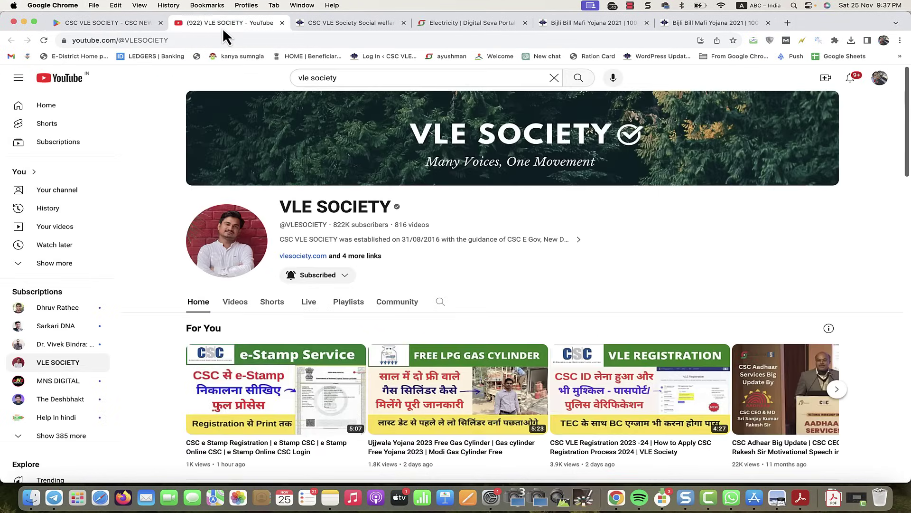